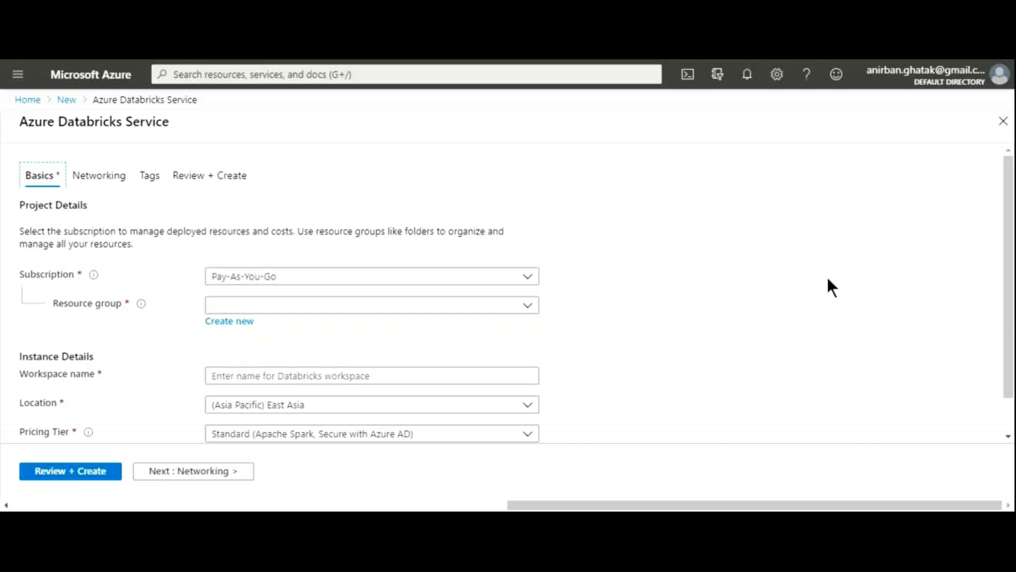
# Step: Examine the pricing tier options for the new Azure Databricks workspace
pyautogui.moveTo(1010, 246); pyautogui.dragTo(1011, 272)
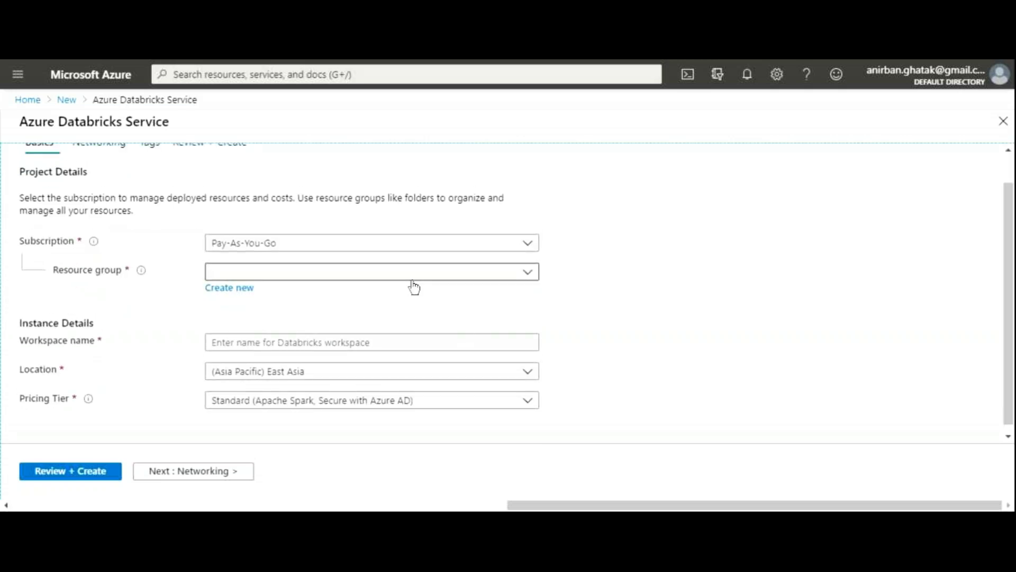
pyautogui.click(528, 403)
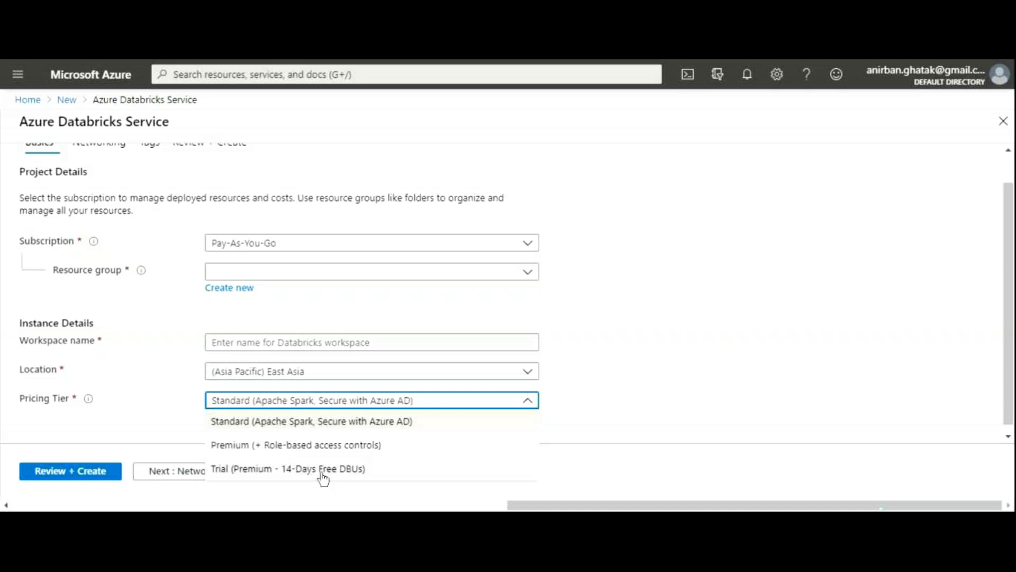
pyautogui.click(678, 252)
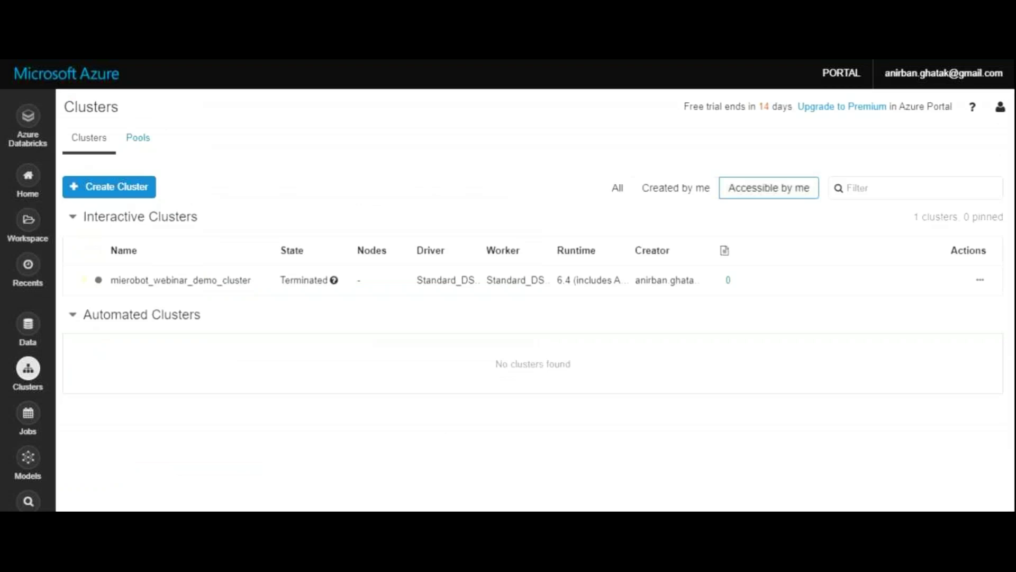
# Step: Review the common tasks and recent notebooks on the Azure Databricks start page
pyautogui.click(20, 130)
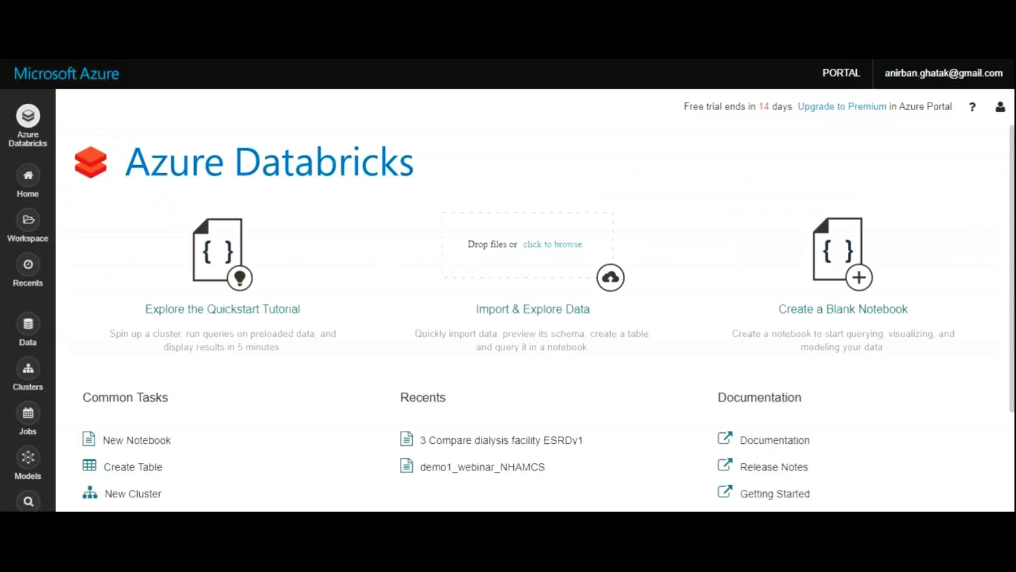
pyautogui.scroll(-3, 535, 297)
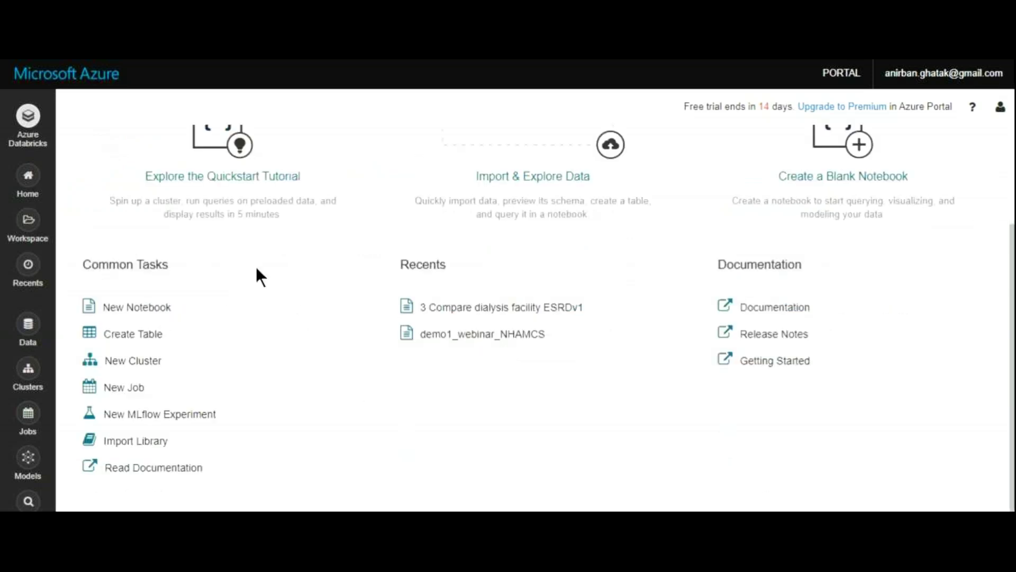
# Step: Start a new cluster and name it mierobot_webinar_demo_cluster1
pyautogui.click(66, 367)
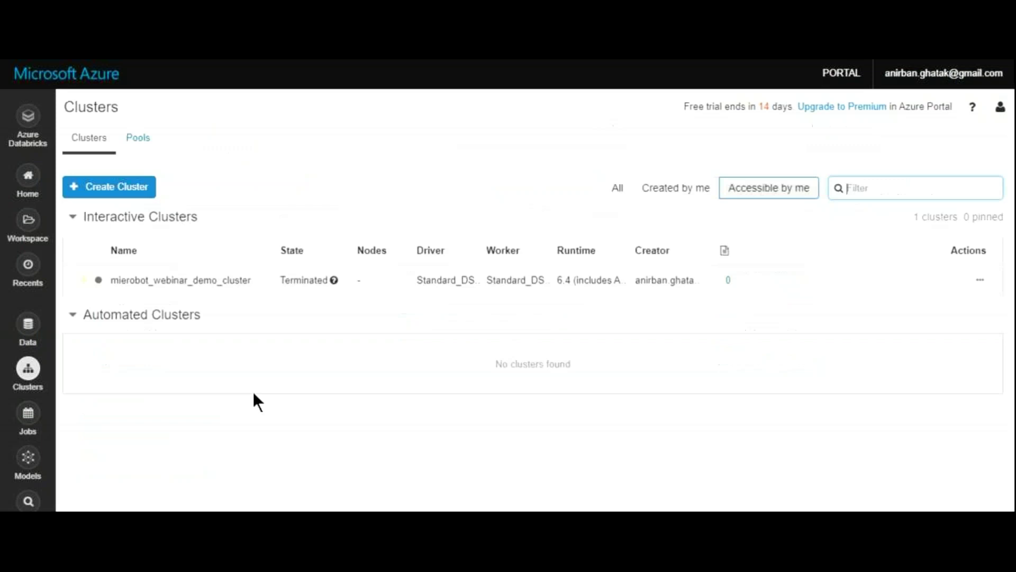
pyautogui.click(107, 189)
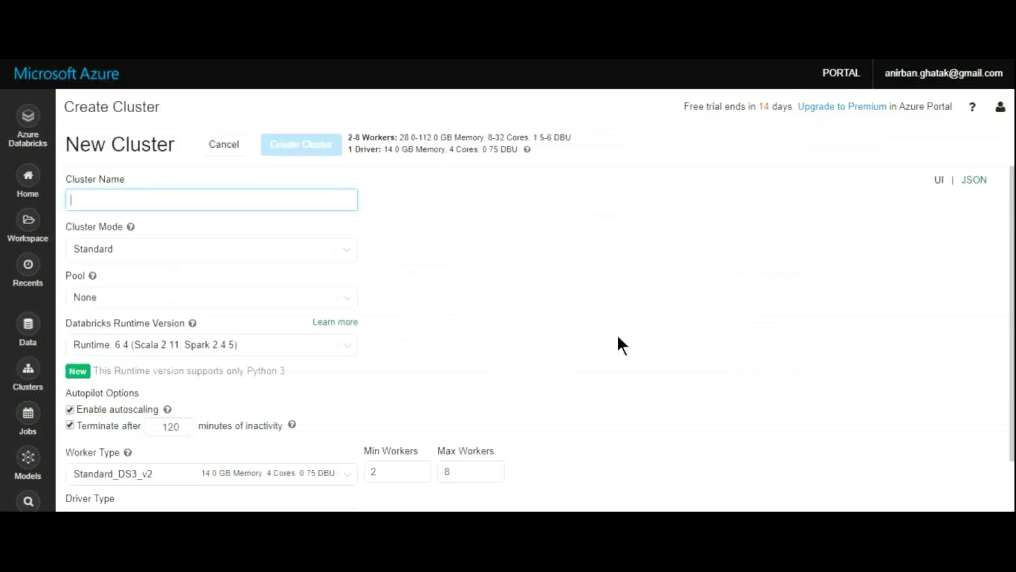
pyautogui.click(252, 218)
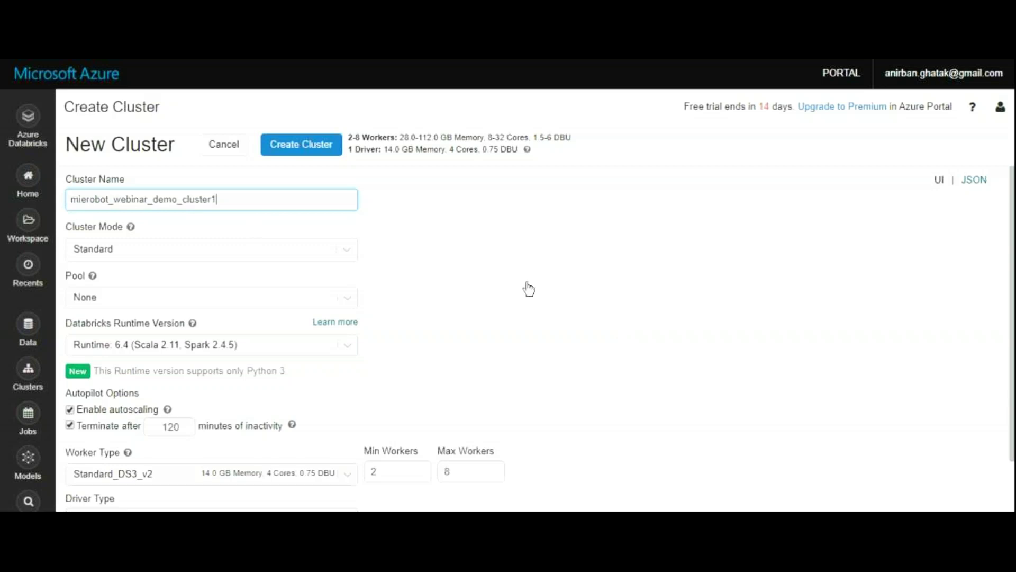
# Step: Examine the full list of Databricks Runtime versions available for the new cluster
pyautogui.click(316, 345)
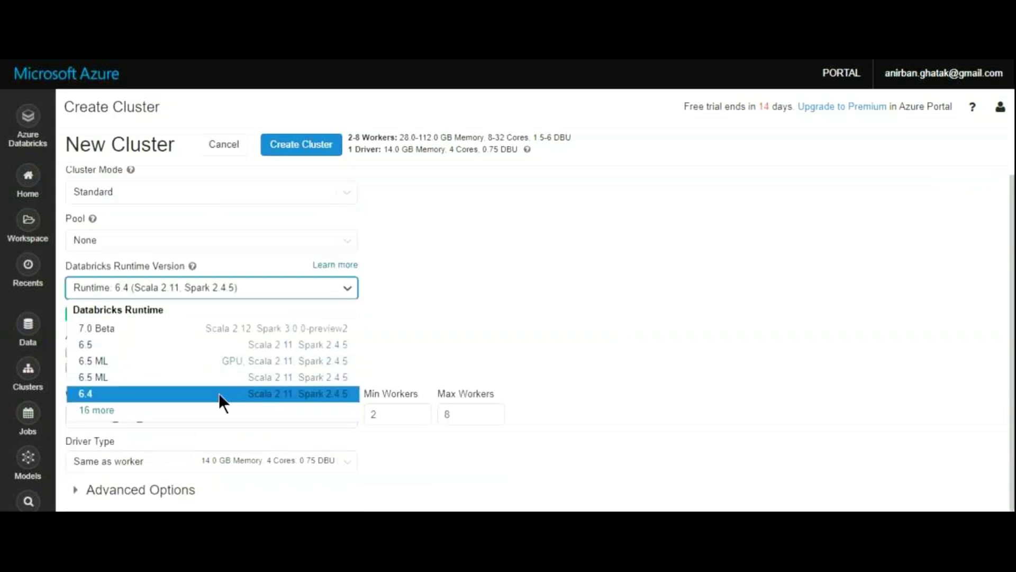
pyautogui.click(99, 413)
pyautogui.scroll(-1, 220, 369)
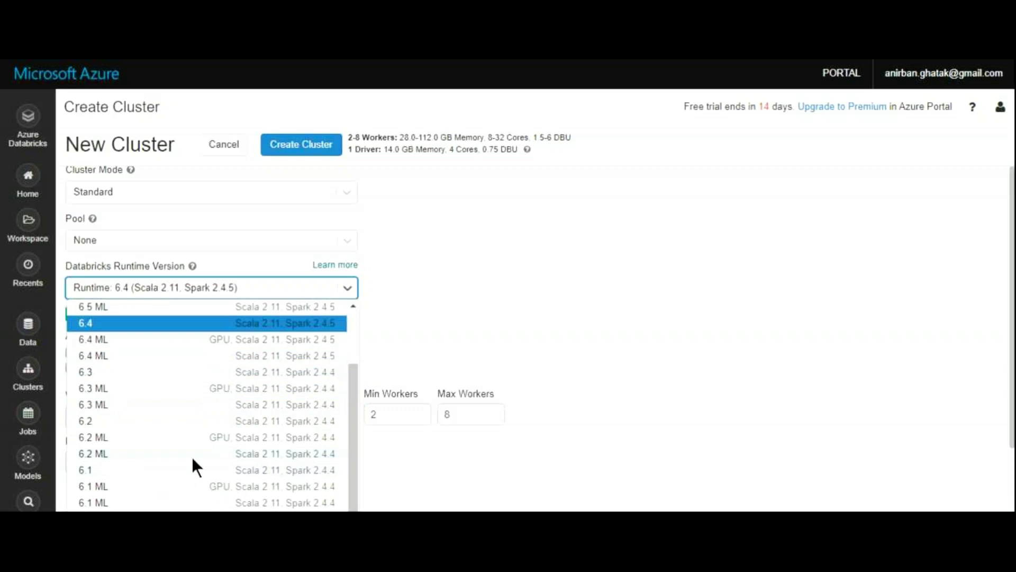
pyautogui.click(582, 340)
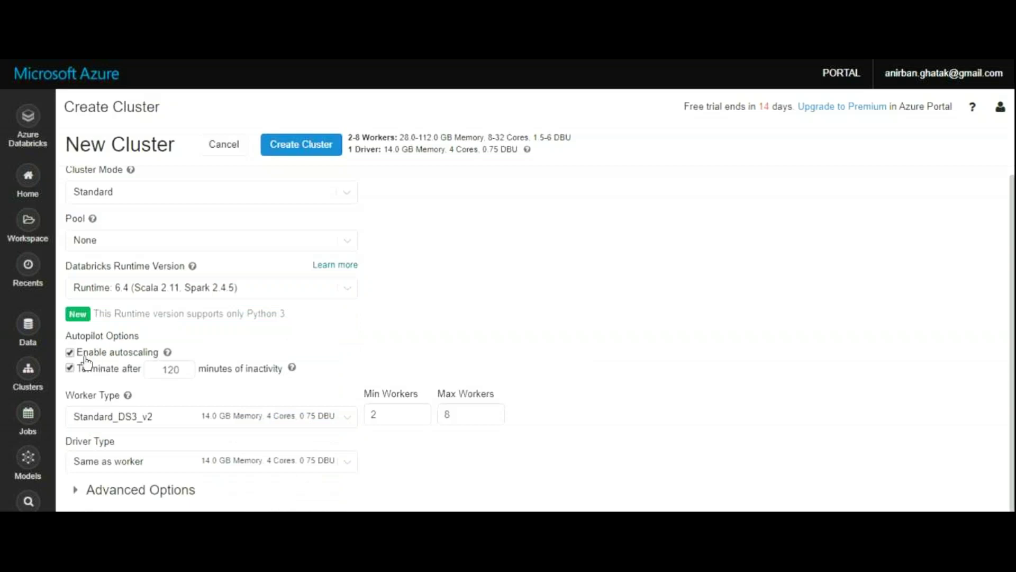
# Step: Set the new cluster to terminate after 30 minutes of inactivity
pyautogui.click(171, 369)
pyautogui.press('BackSpace')
pyautogui.press('BackSpace')
pyautogui.press('BackSpace')
pyautogui.write('30')
# Step: Set the new cluster's autoscaling range to 1 minimum worker and 2 maximum workers
pyautogui.click(421, 418)
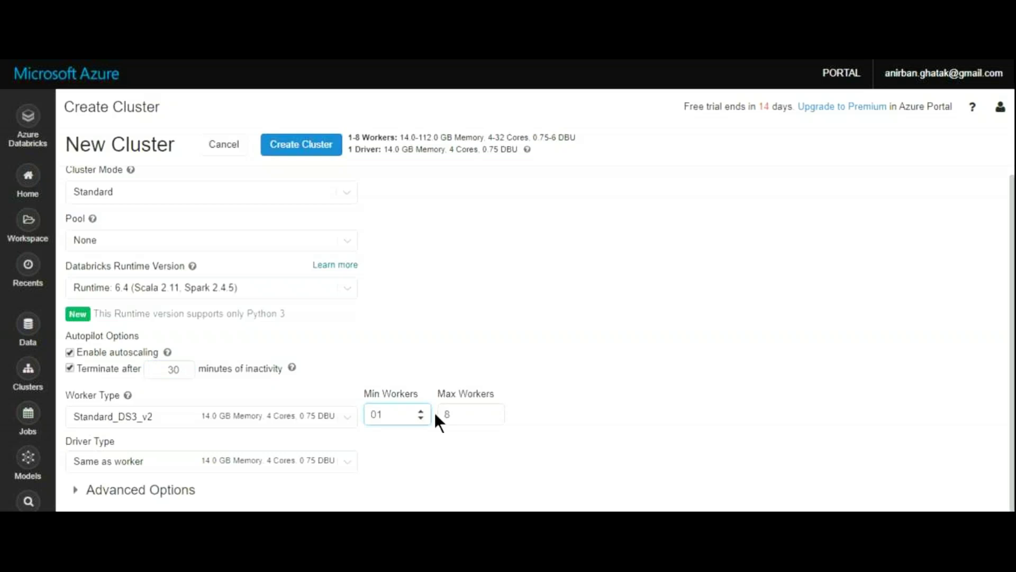
pyautogui.click(473, 414)
pyautogui.press('BackSpace')
pyautogui.write('02')
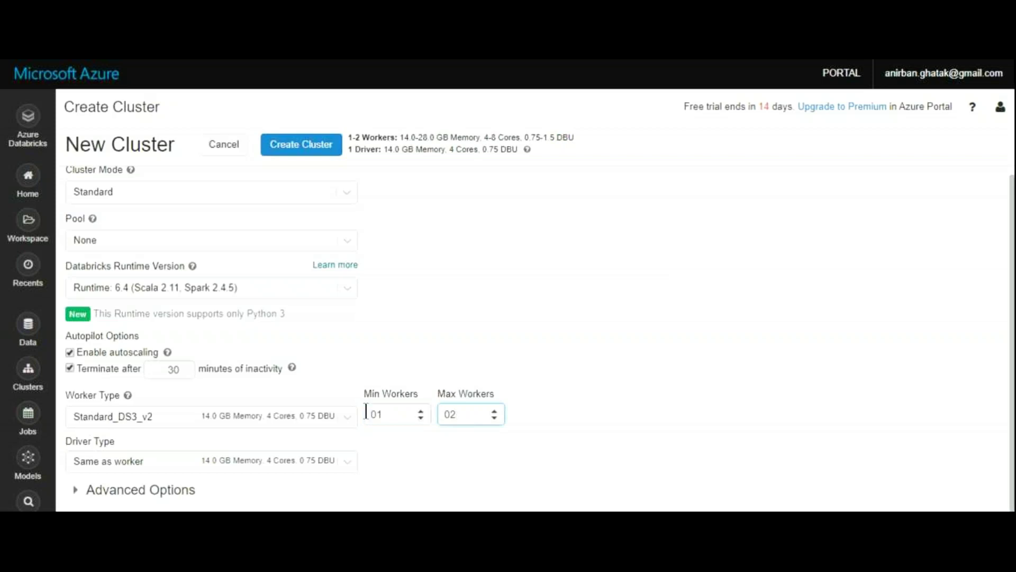
# Step: Look through the available worker types and cancel the creation of the new cluster
pyautogui.click(345, 417)
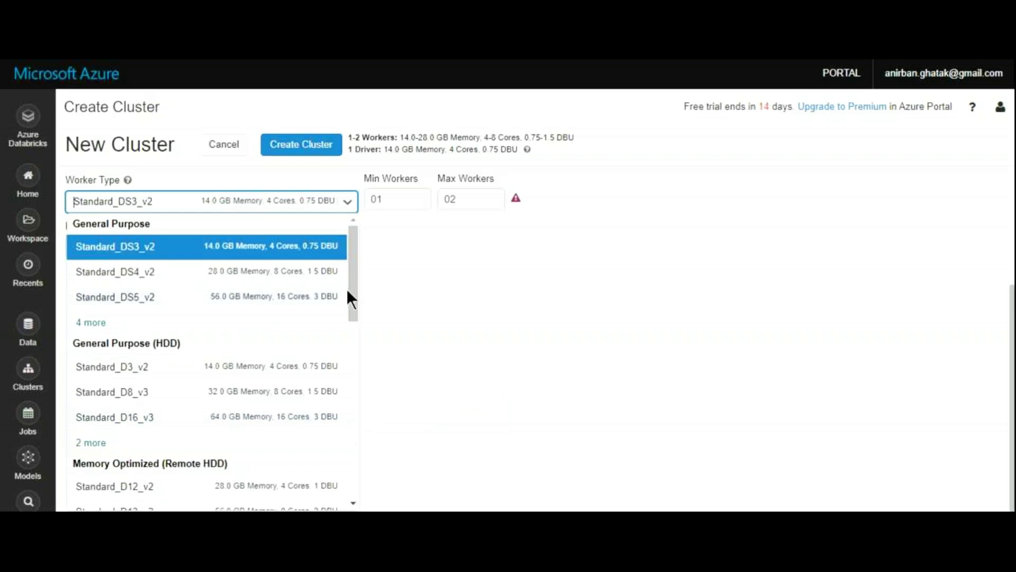
pyautogui.moveTo(348, 290)
pyautogui.mouseDown()
pyautogui.moveTo(354, 415)
pyautogui.moveTo(344, 444)
pyautogui.moveTo(347, 294)
pyautogui.mouseUp()
pyautogui.scroll(4, 216, 152)
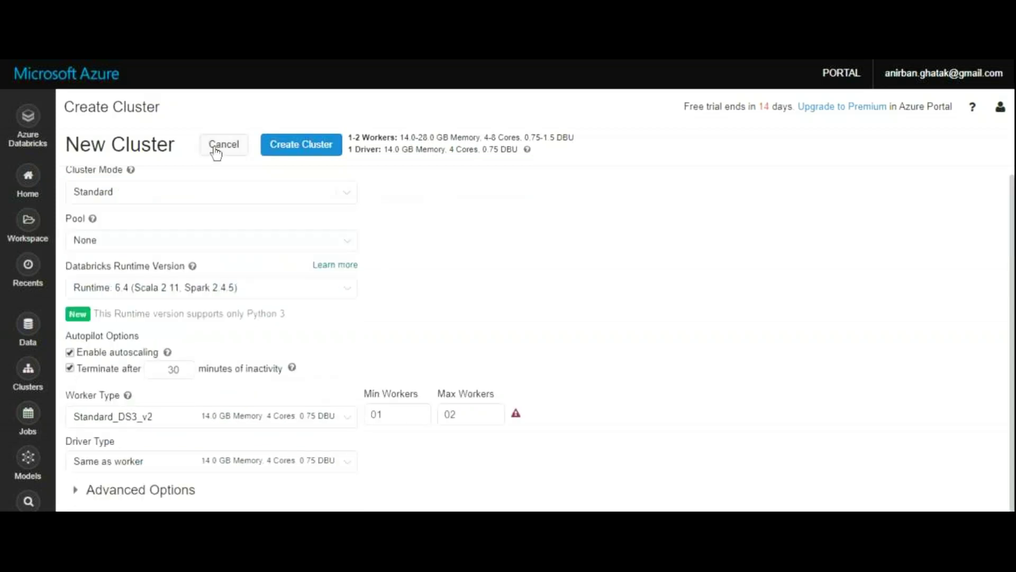
pyautogui.click(216, 152)
# Step: Start the existing mierobot_webinar_demo_cluster and confirm the start
pyautogui.moveTo(964, 288)
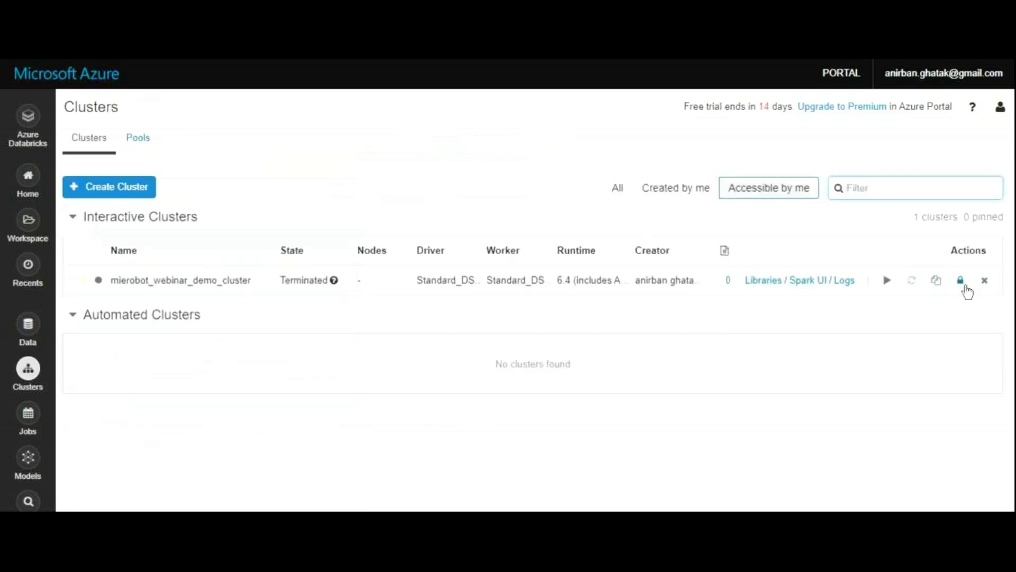
pyautogui.click(887, 280)
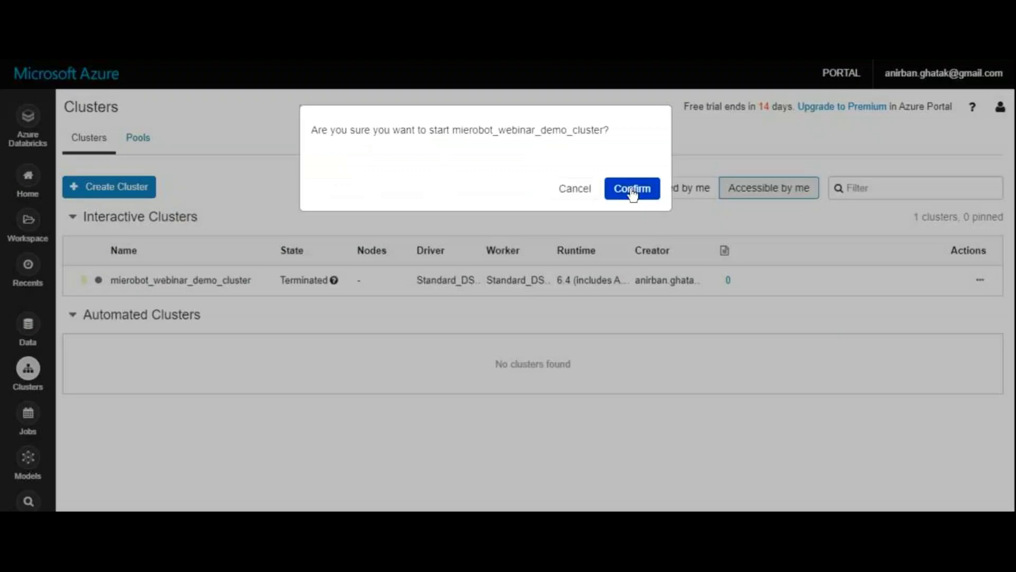
pyautogui.click(632, 189)
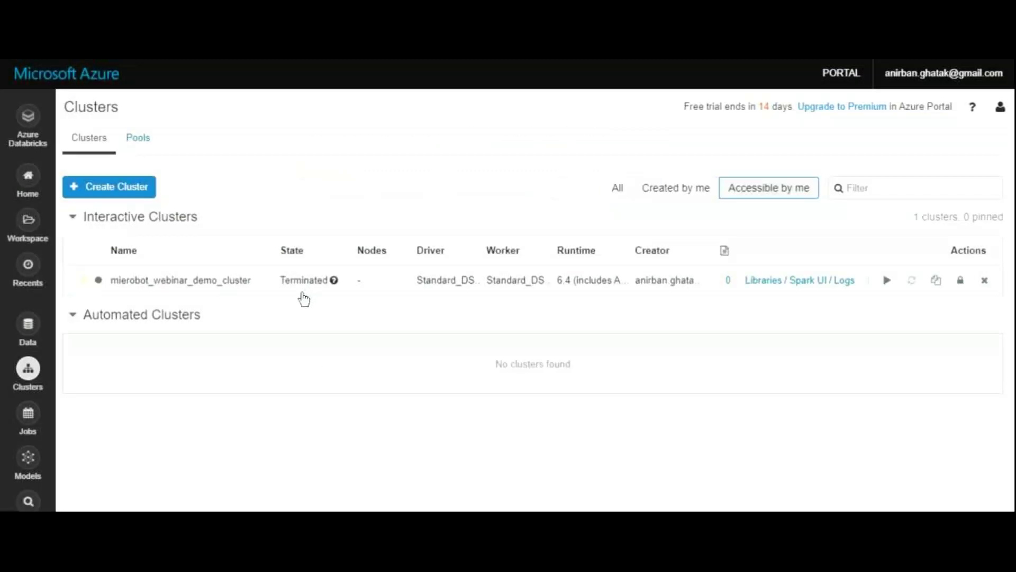
# Step: Open the new table form and view the DBFS upload folder choices without saving a path
pyautogui.click(28, 325)
pyautogui.click(350, 105)
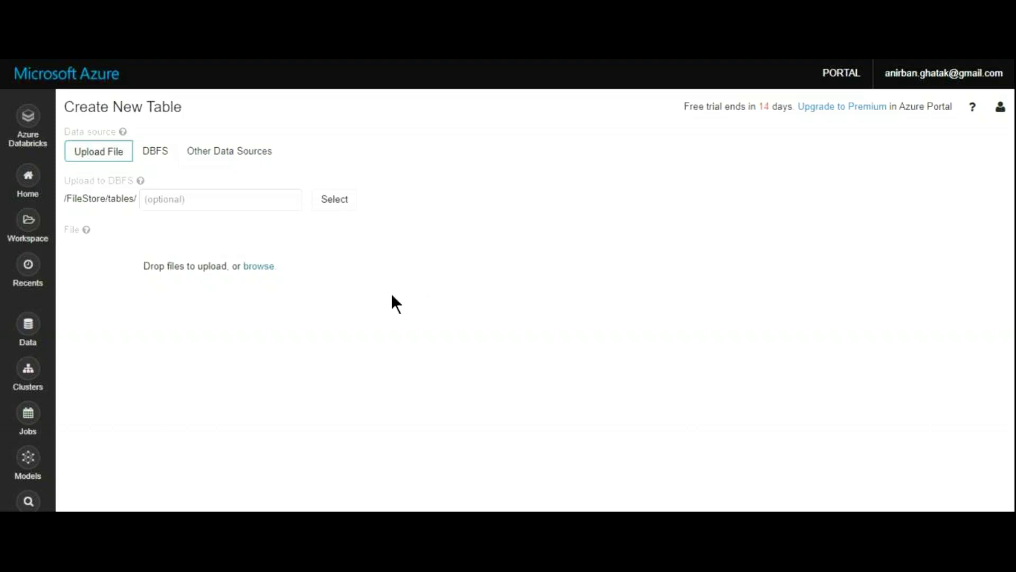
pyautogui.click(339, 215)
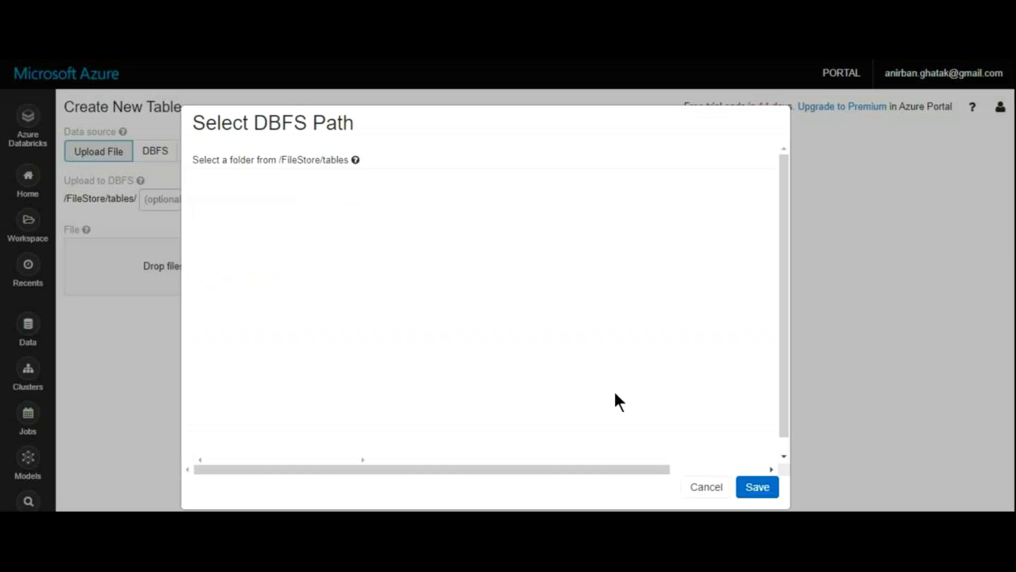
pyautogui.click(704, 488)
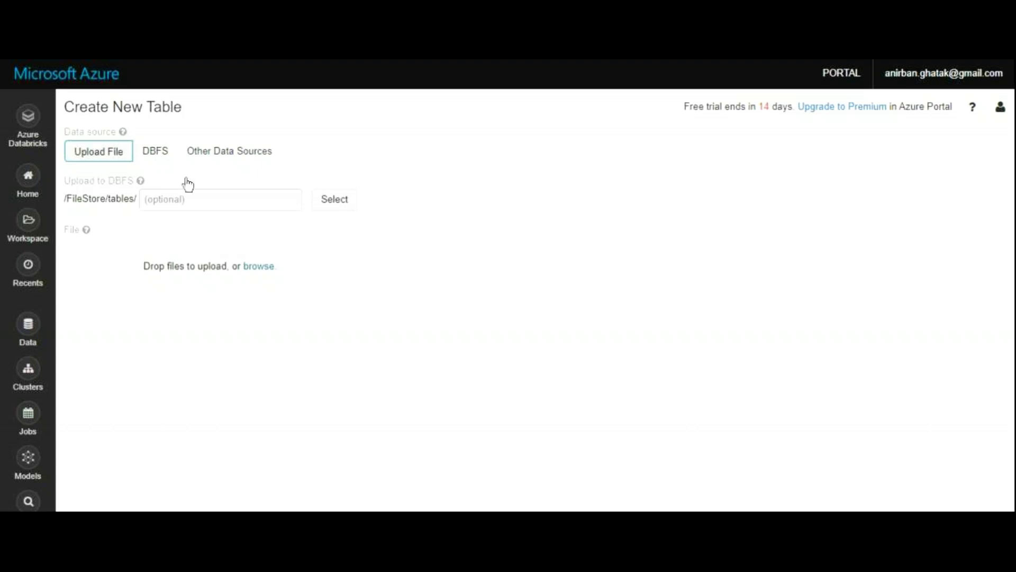
# Step: Select ESRD_QIP_Payment_Year_2018.csv from the DBFS folder /FileStore/tables as the table's source file
pyautogui.click(158, 154)
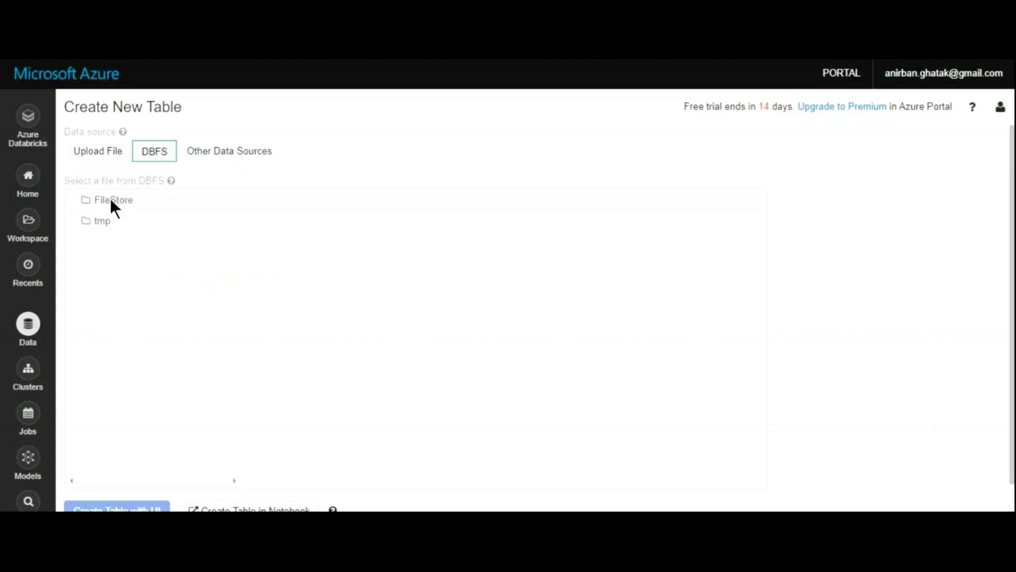
pyautogui.click(113, 201)
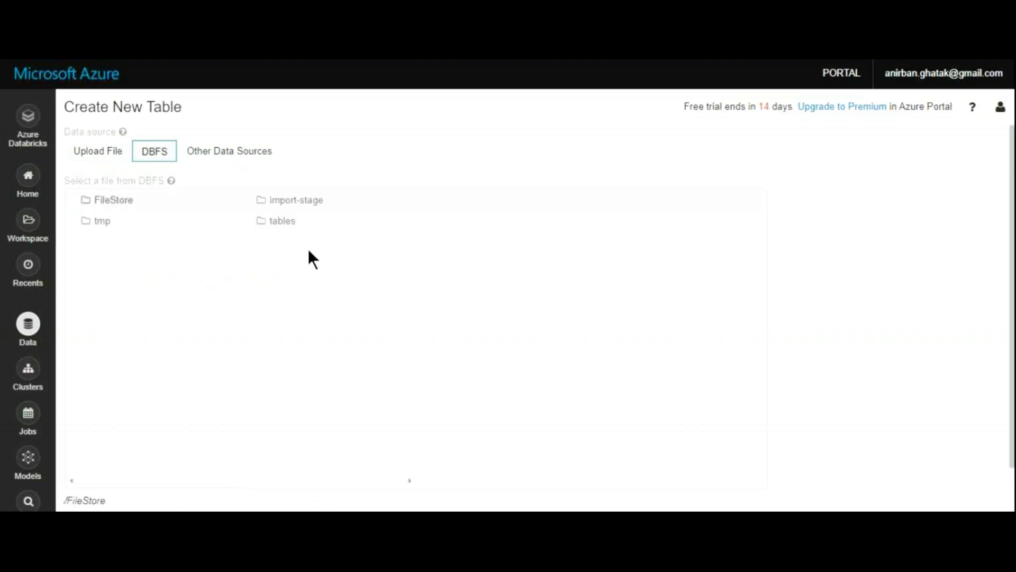
pyautogui.click(297, 200)
pyautogui.click(282, 221)
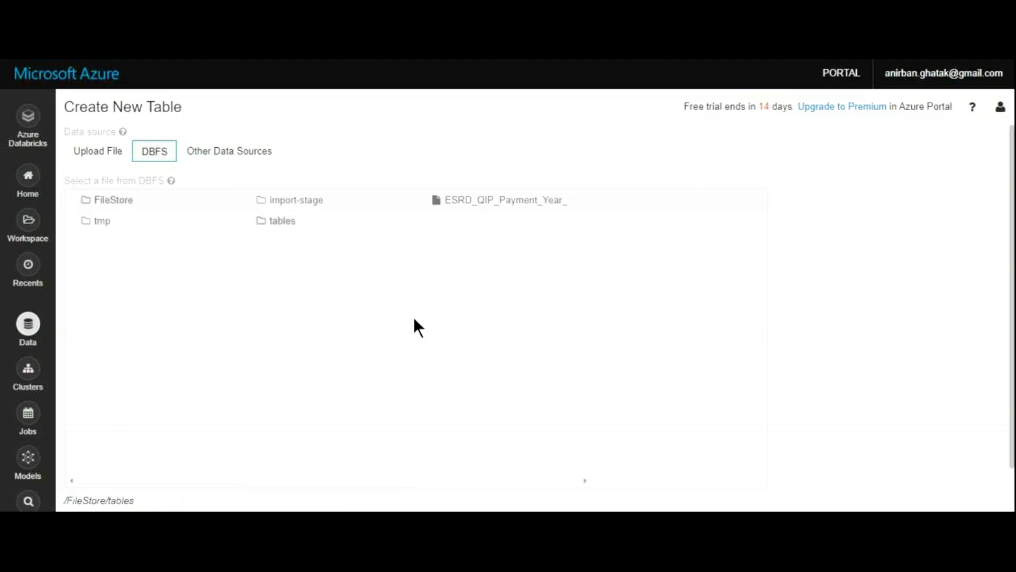
pyautogui.click(518, 200)
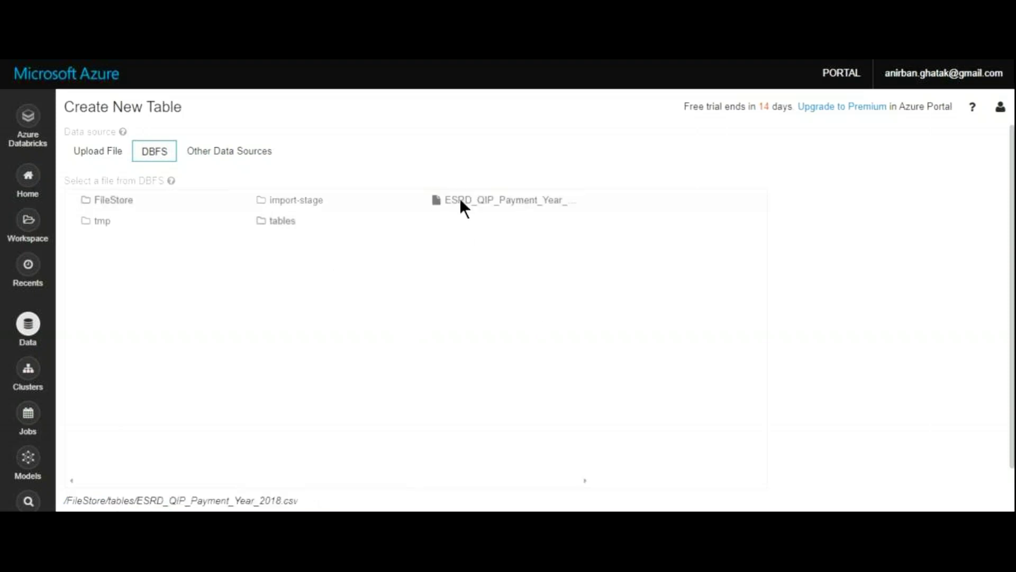
# Step: Choose Azure Blob Storage among the other data sources and create the table in a notebook
pyautogui.click(235, 159)
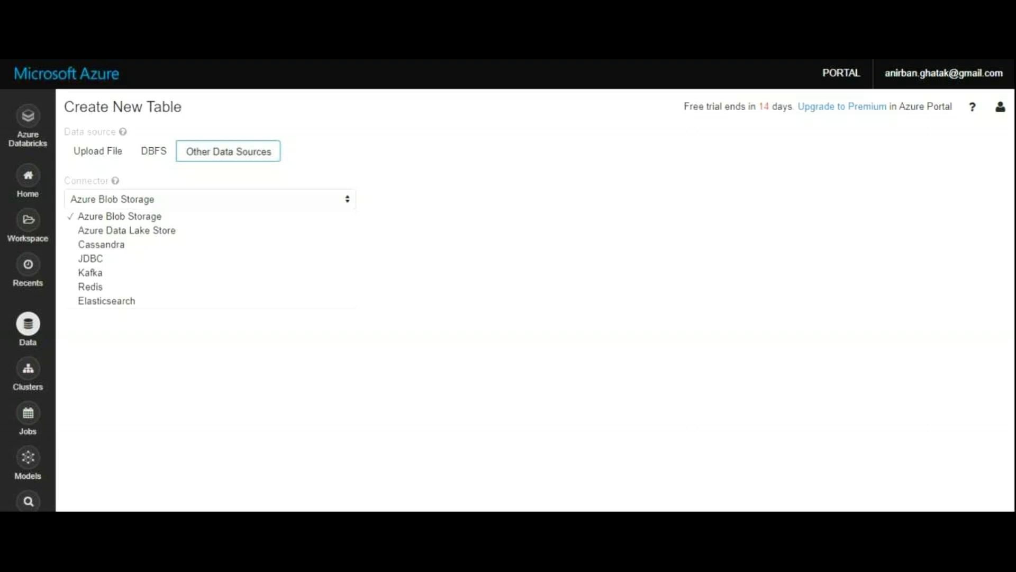
pyautogui.click(493, 200)
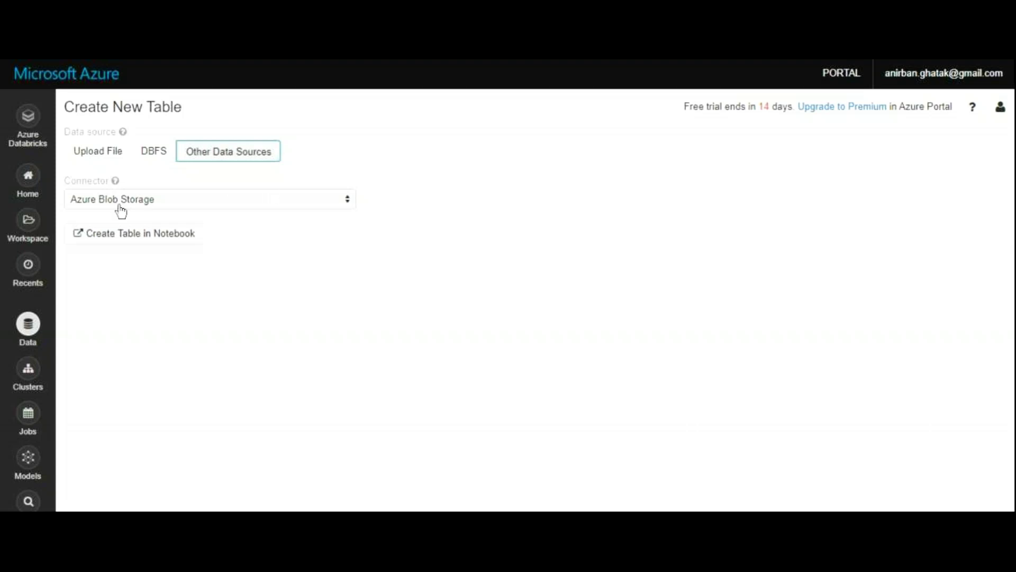
pyautogui.click(150, 235)
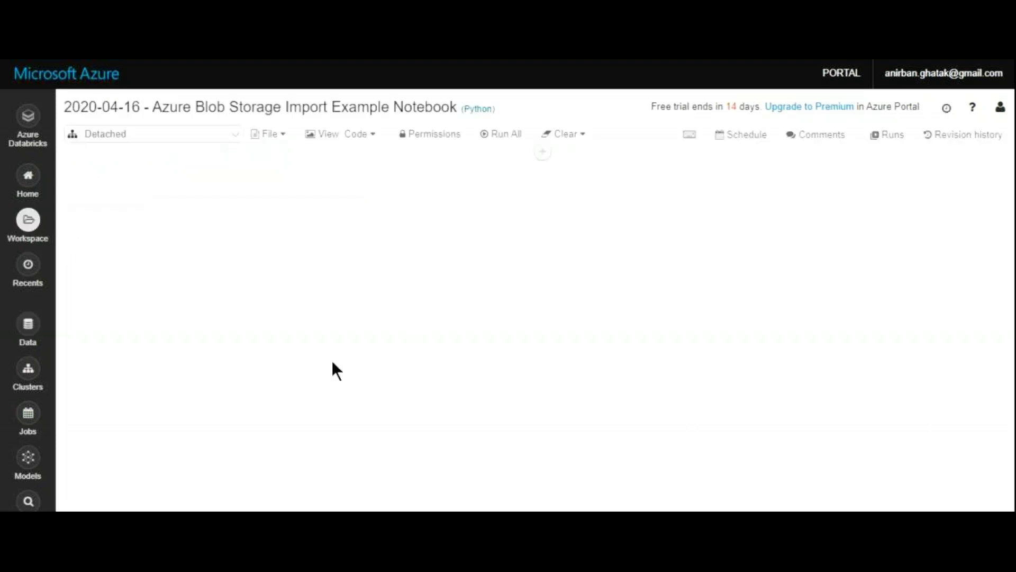
# Step: Read through the import example notebook, including its storage account name and access key cell
pyautogui.scroll(-13, 451, 380)
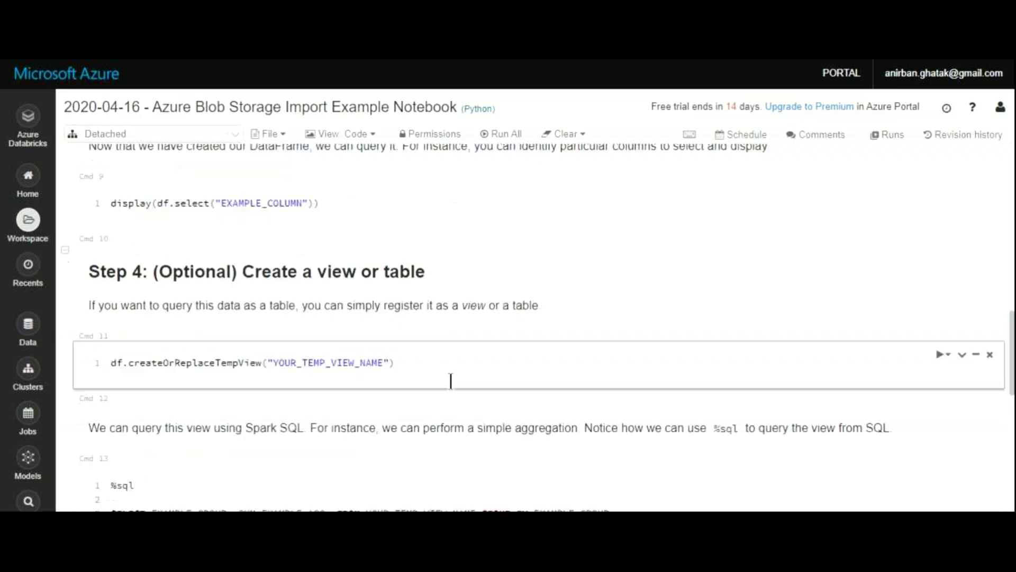
pyautogui.scroll(-8, 451, 380)
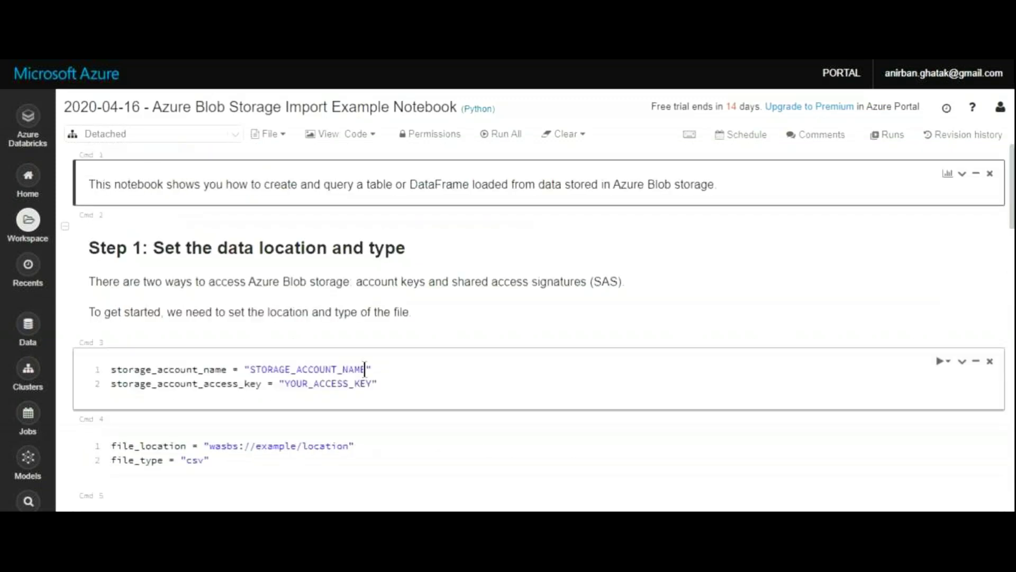
pyautogui.click(467, 403)
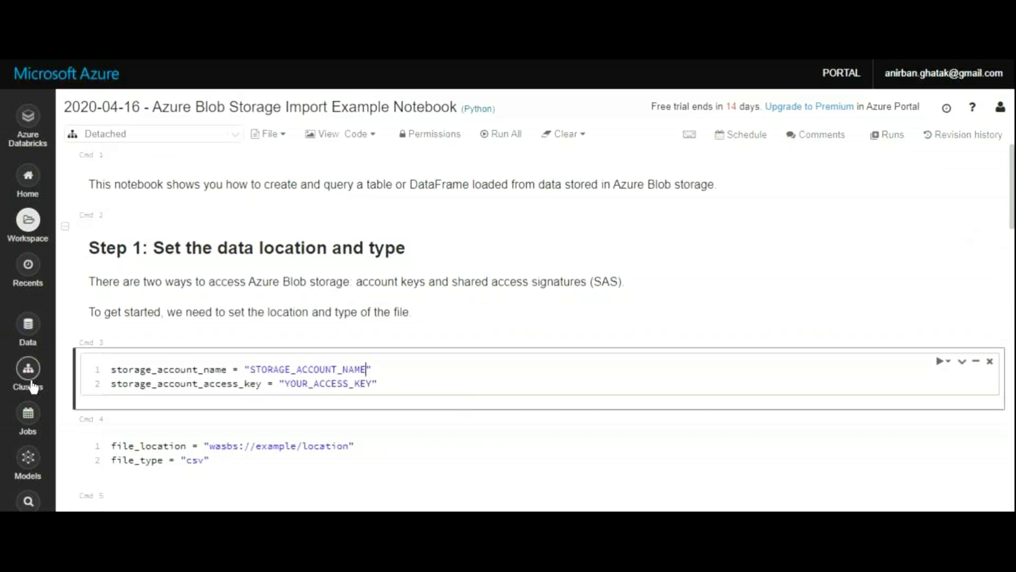
# Step: Check the details of Job1 and return to the list of all jobs
pyautogui.click(28, 415)
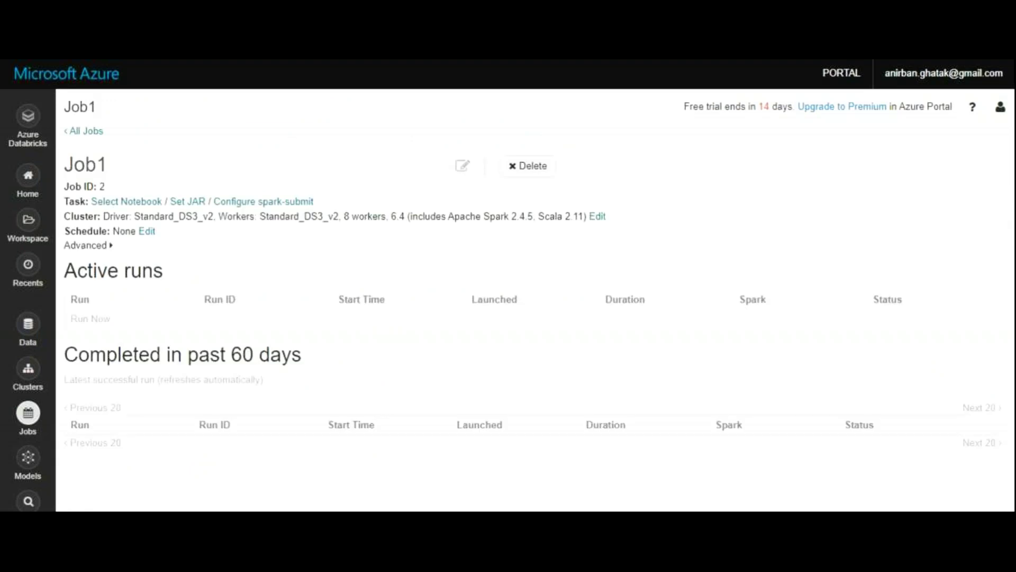
pyautogui.click(82, 132)
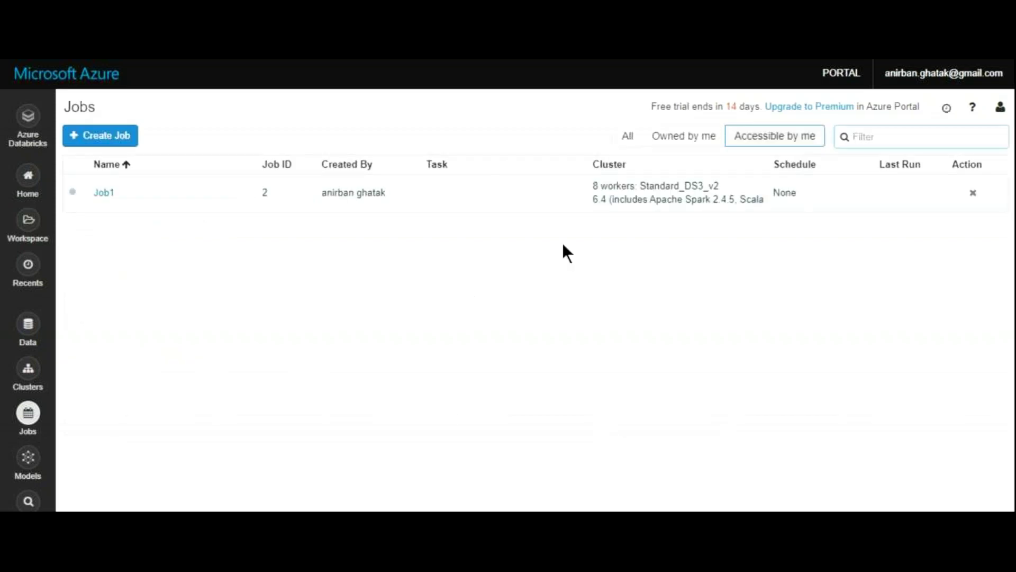
# Step: Open the user settings to view the personal access tokens
pyautogui.click(997, 113)
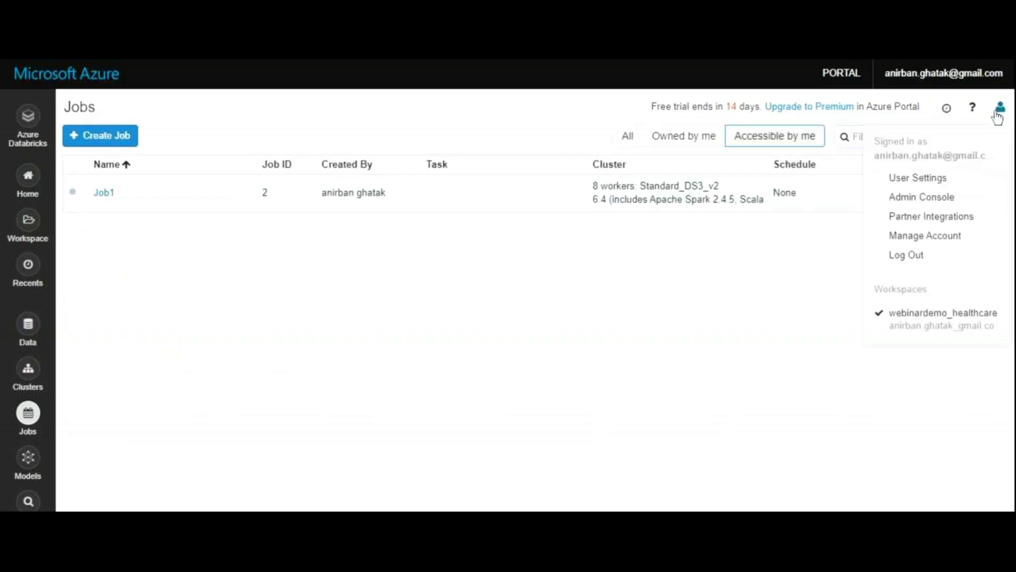
pyautogui.click(918, 177)
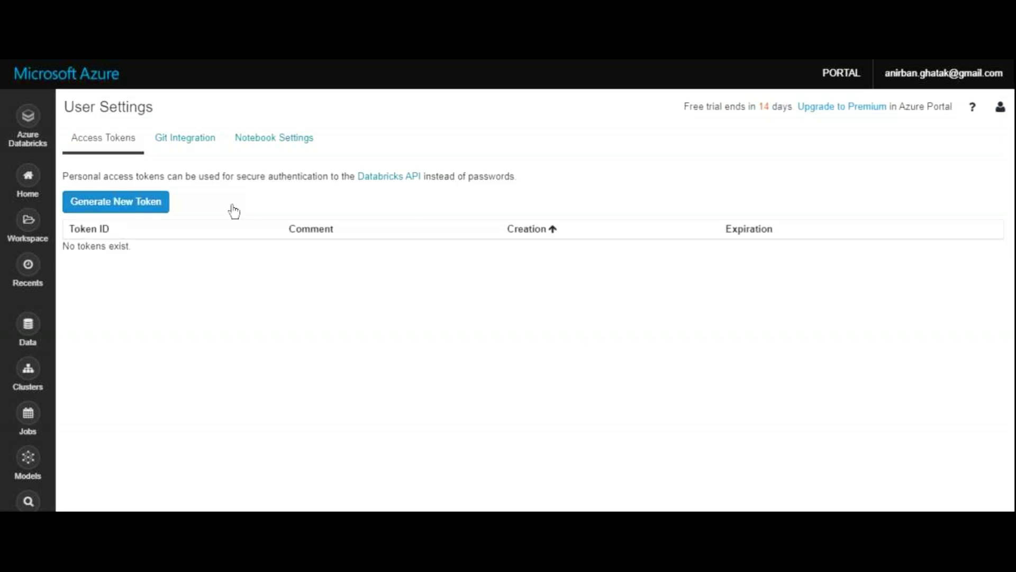
# Step: Open the admin console to view the workspace's users and their admin rights
pyautogui.click(1000, 117)
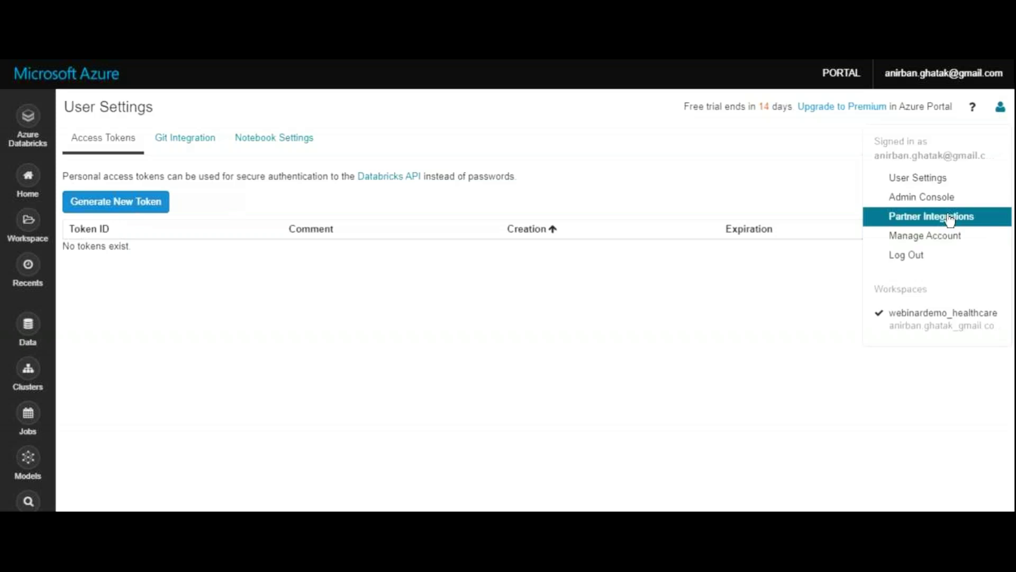
pyautogui.click(922, 197)
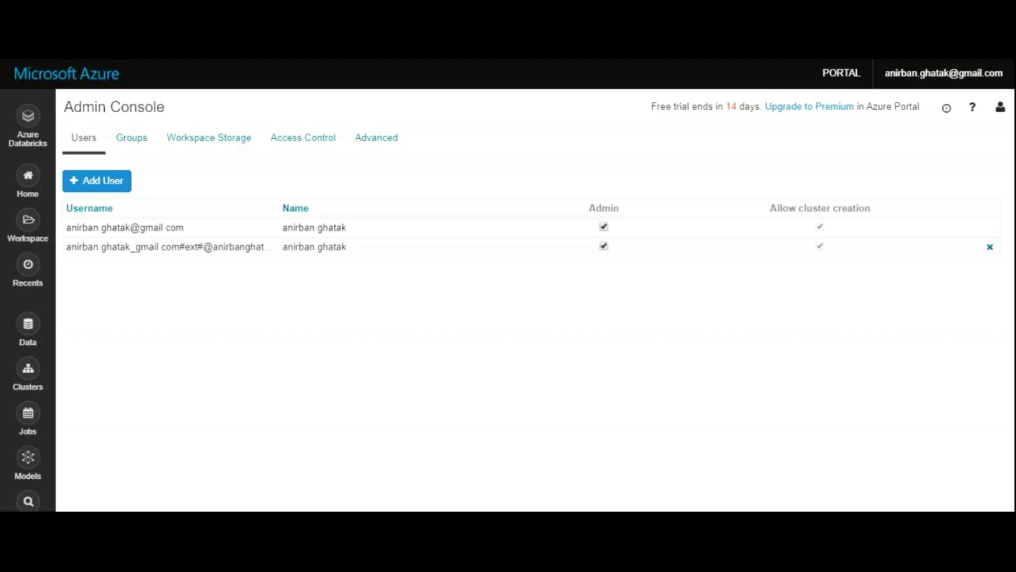
# Step: Open the recent notebook 3 Compare dialysis facility ESRDv1 and examine its introduction and the cell reading ESRD_QIP_Payment_Year_2018.csv into a pandas dataframe
pyautogui.click(28, 267)
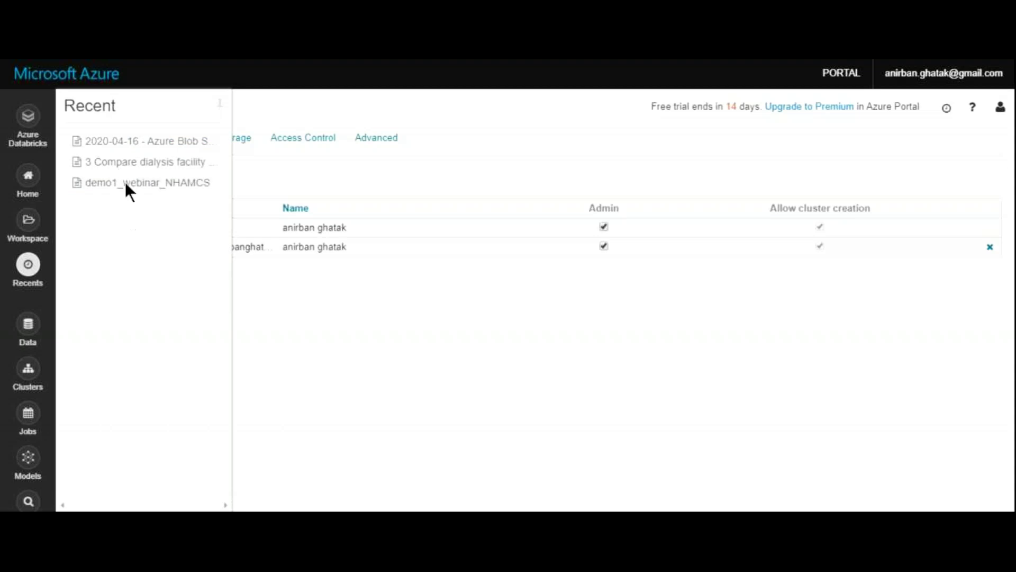
pyautogui.click(144, 161)
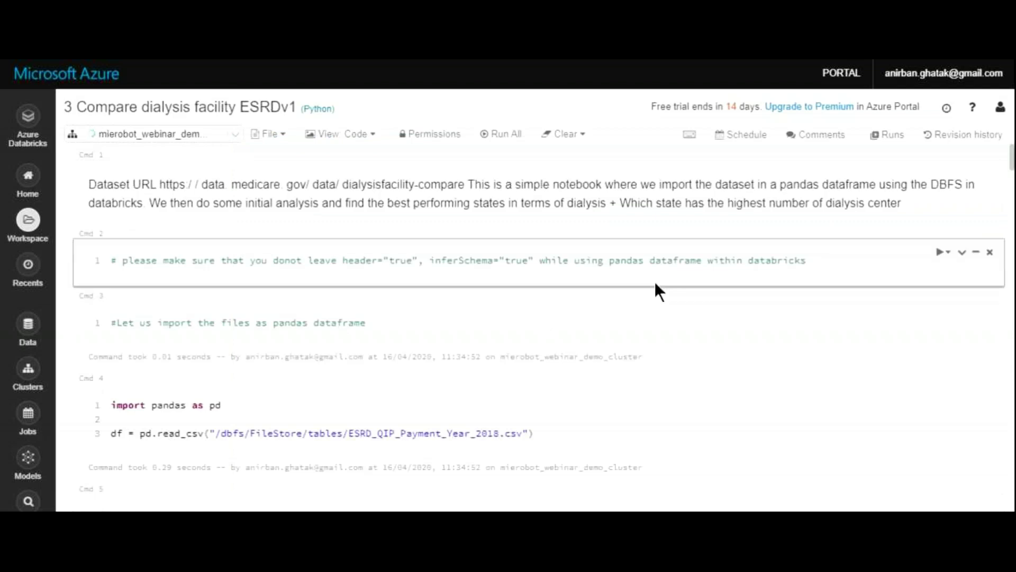
pyautogui.scroll(-2, 540, 260)
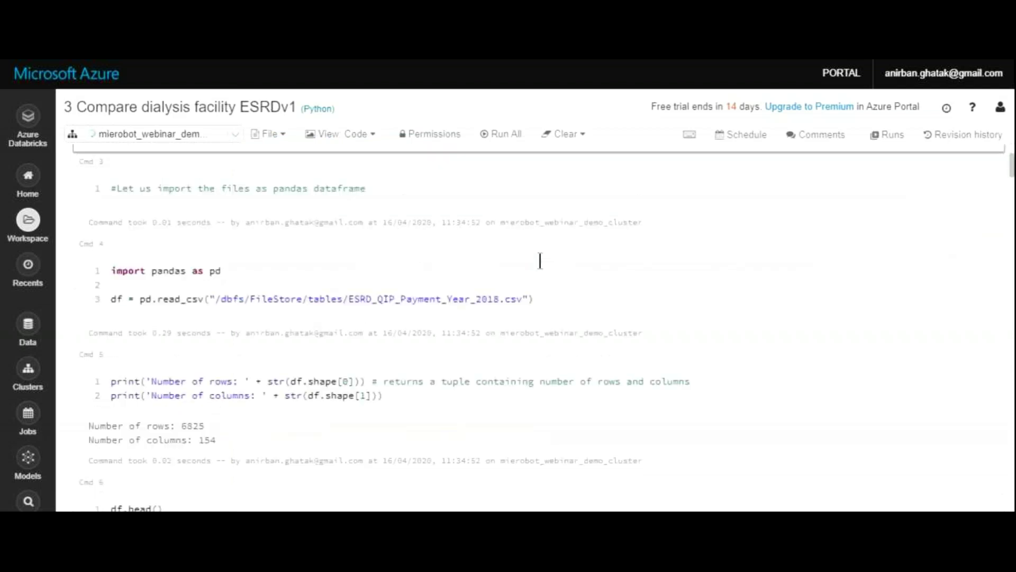
pyautogui.click(567, 300)
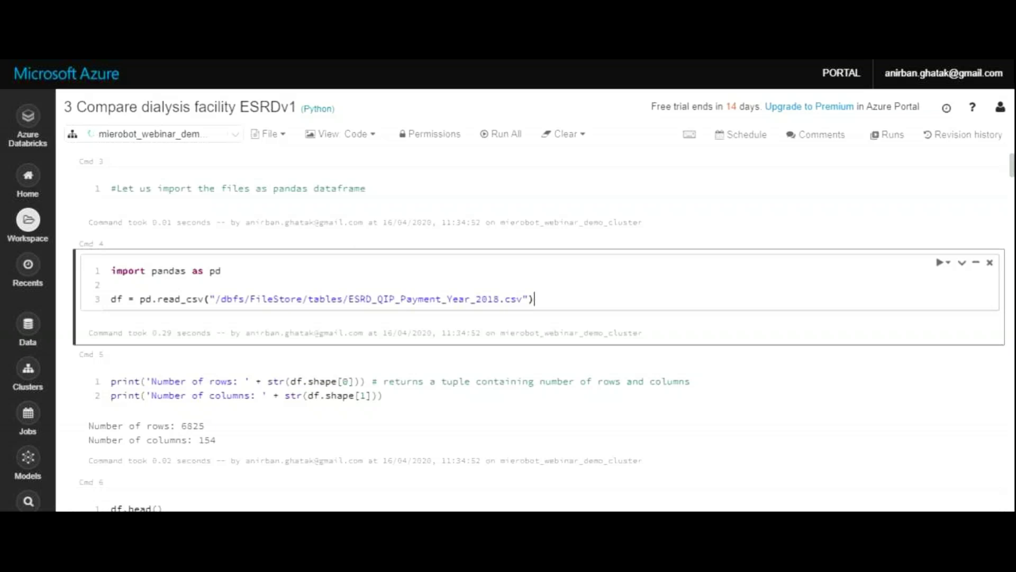
pyautogui.click(690, 381)
pyautogui.scroll(-1, 529, 328)
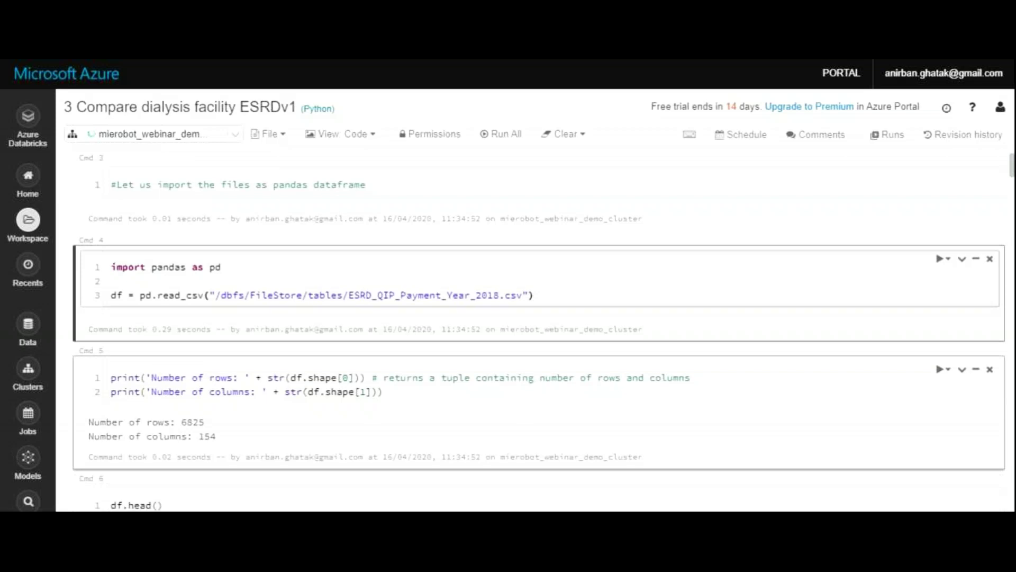
pyautogui.scroll(3, 548, 371)
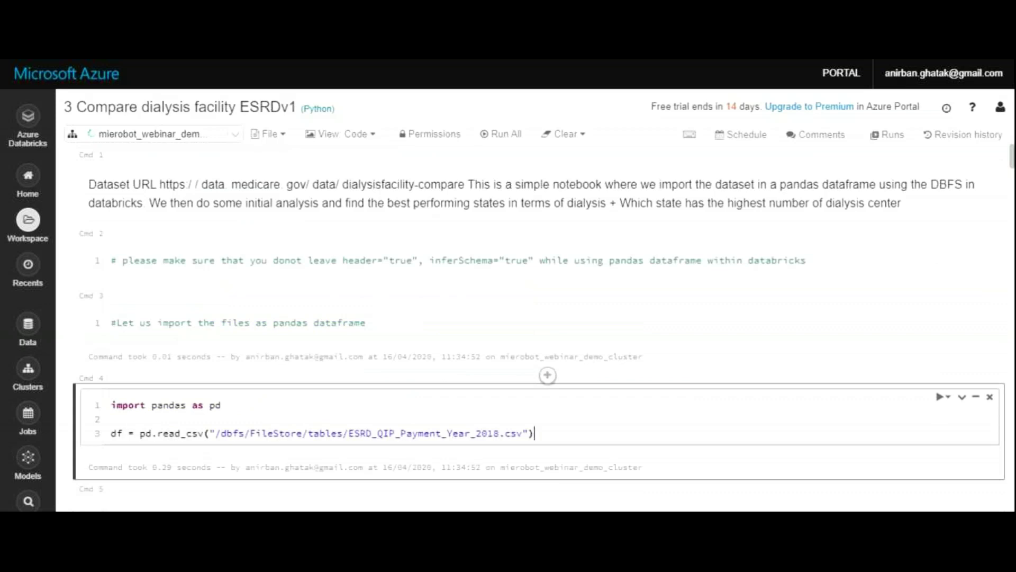
pyautogui.scroll(-1, 538, 321)
pyautogui.scroll(-1, 547, 337)
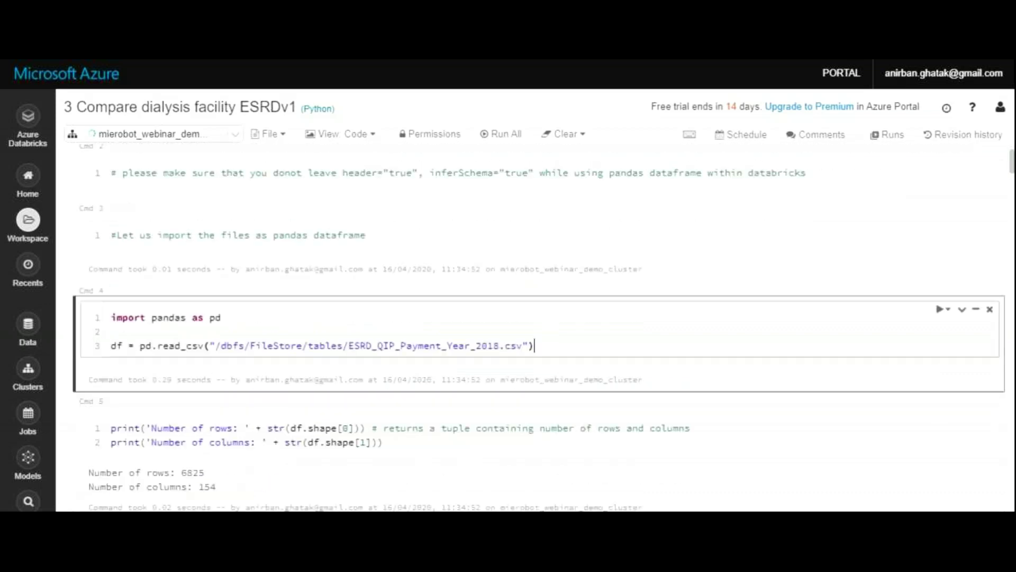
pyautogui.scroll(1, 538, 328)
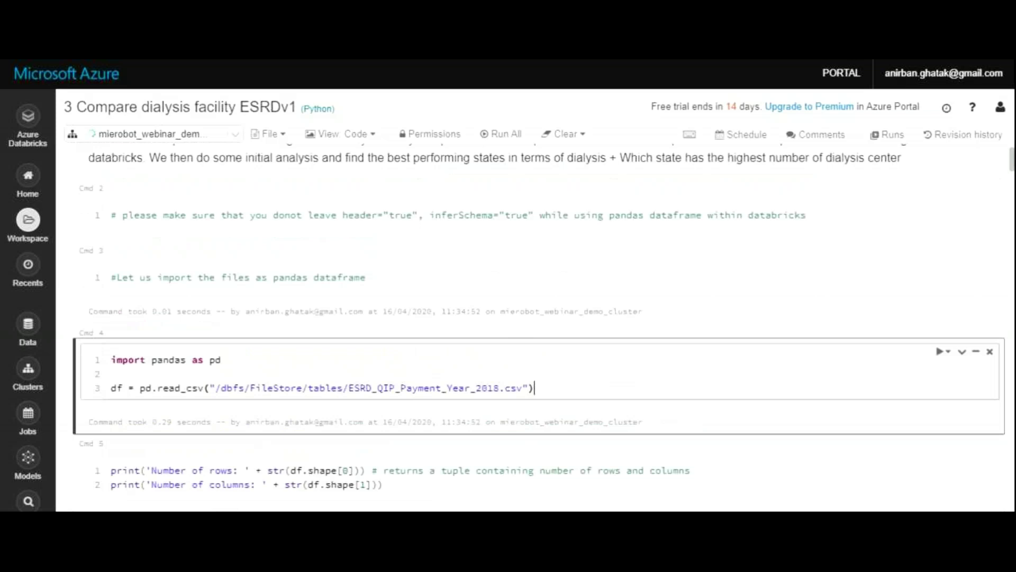
pyautogui.scroll(1, 534, 387)
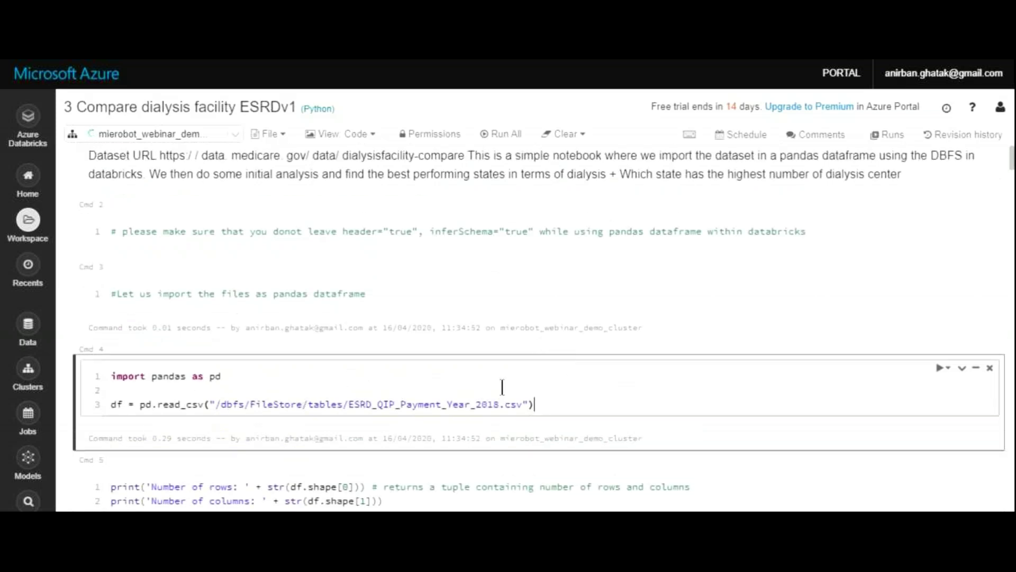
pyautogui.scroll(-1, 503, 384)
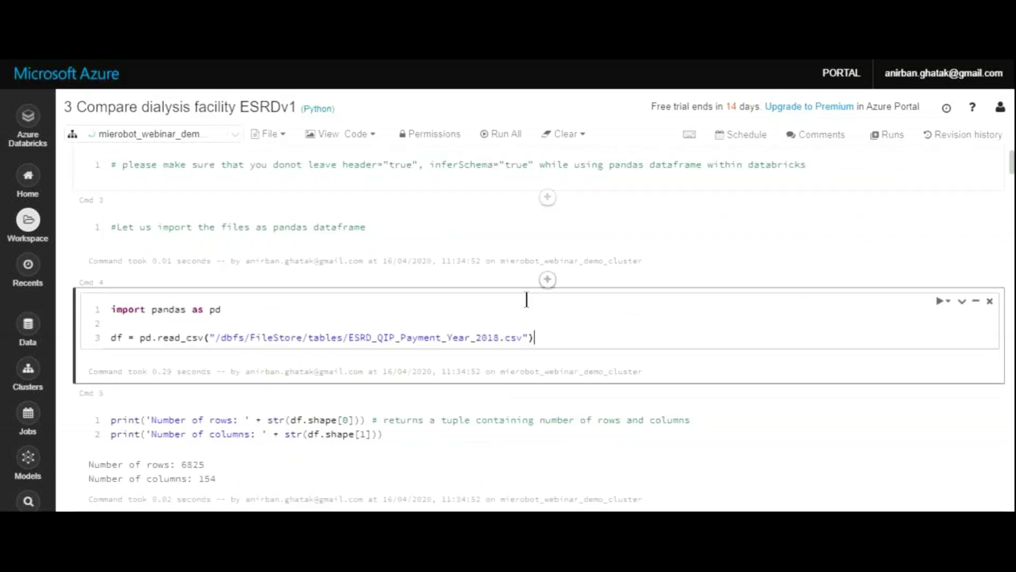
# Step: Examine the notebook's row and column counts, the df.head() preview table and the printed list of column names
pyautogui.scroll(-3, 577, 354)
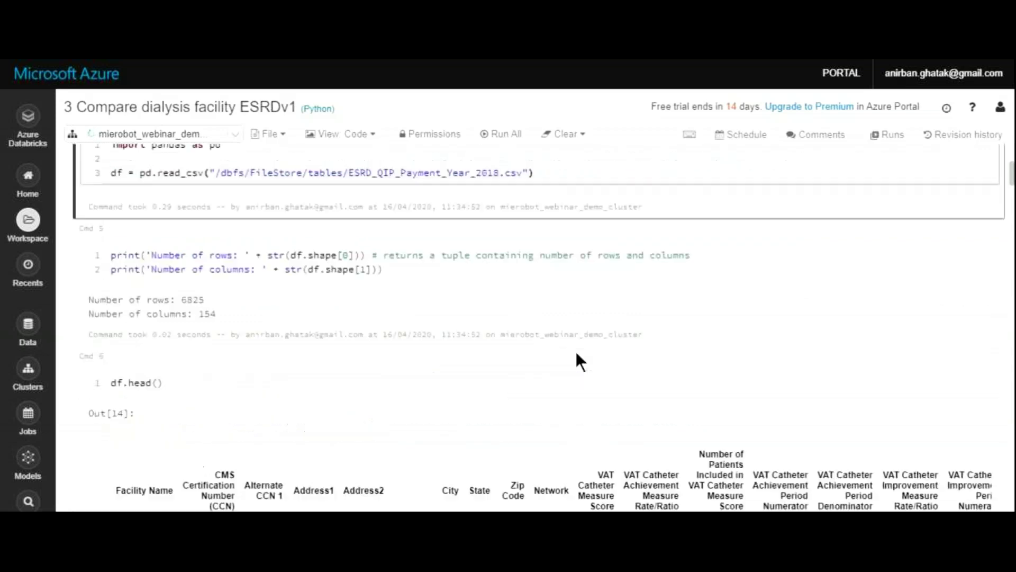
pyautogui.scroll(-3, 576, 351)
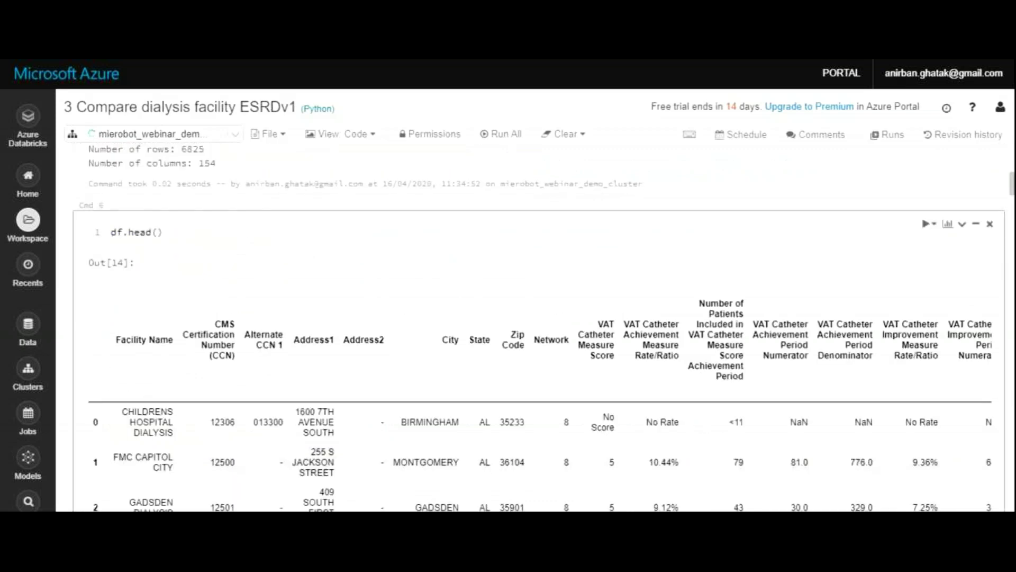
pyautogui.scroll(-1, 539, 328)
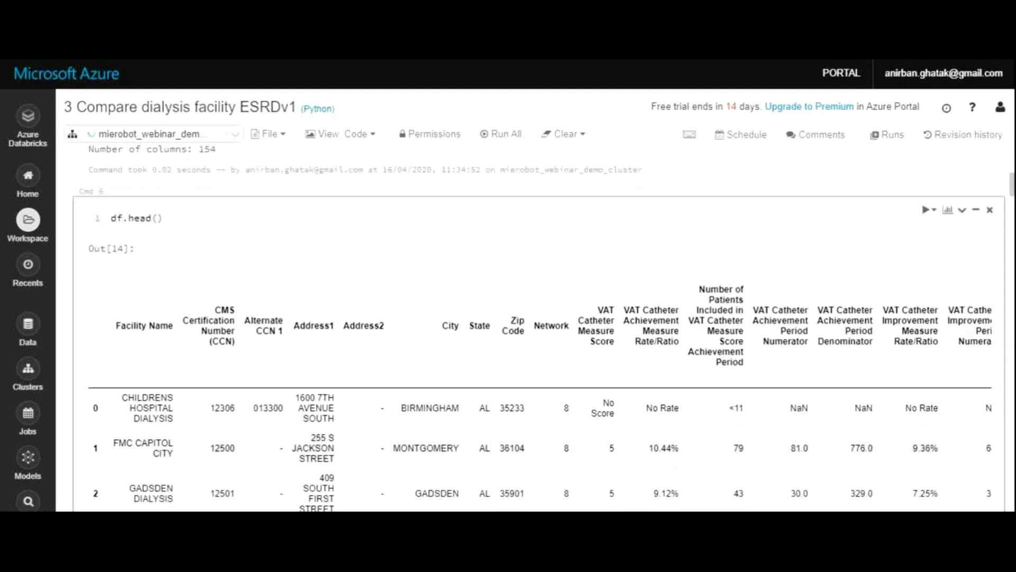
pyautogui.scroll(-2, 539, 328)
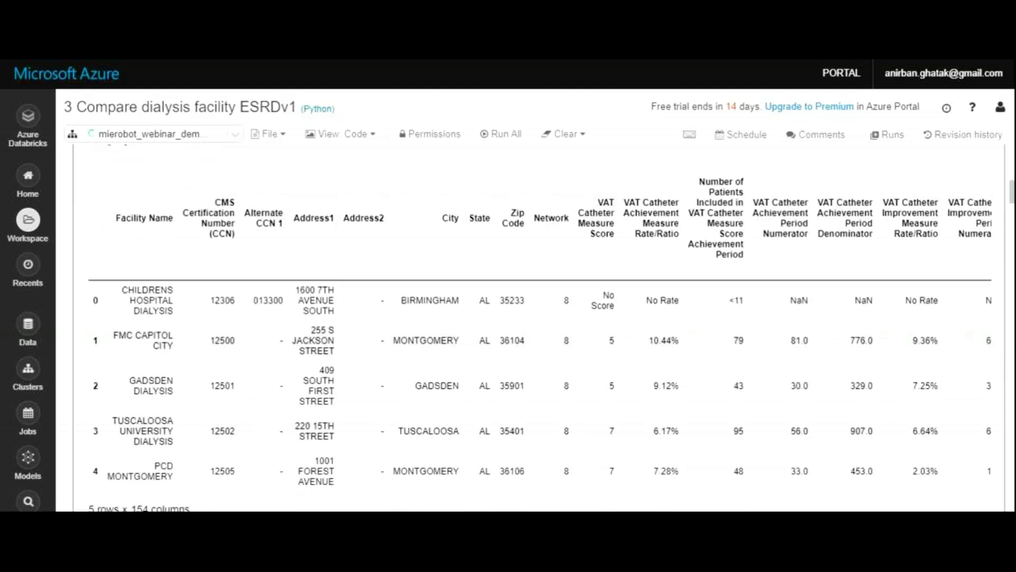
pyautogui.scroll(-2, 539, 329)
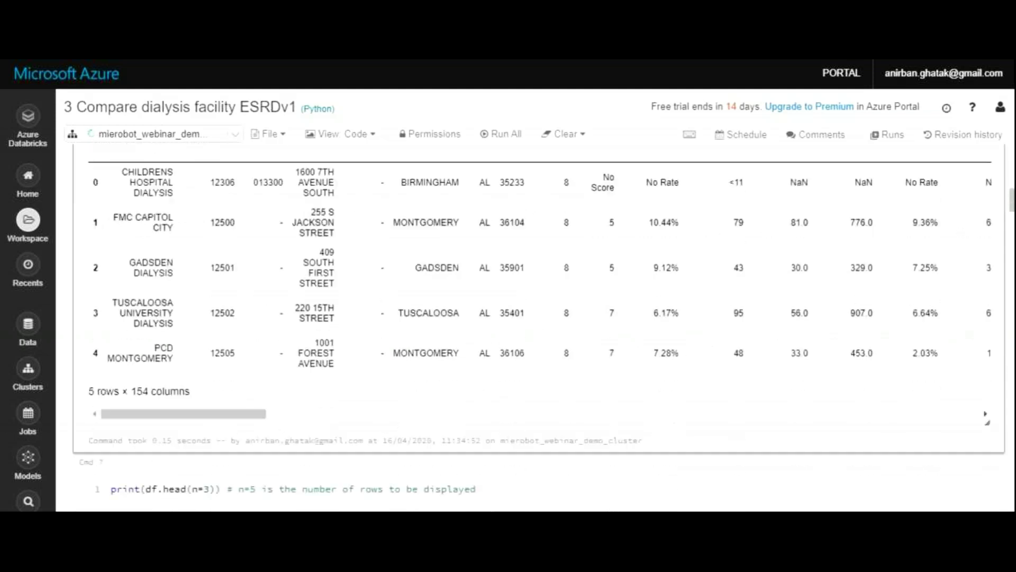
pyautogui.scroll(-2, 579, 187)
pyautogui.scroll(-1, 548, 294)
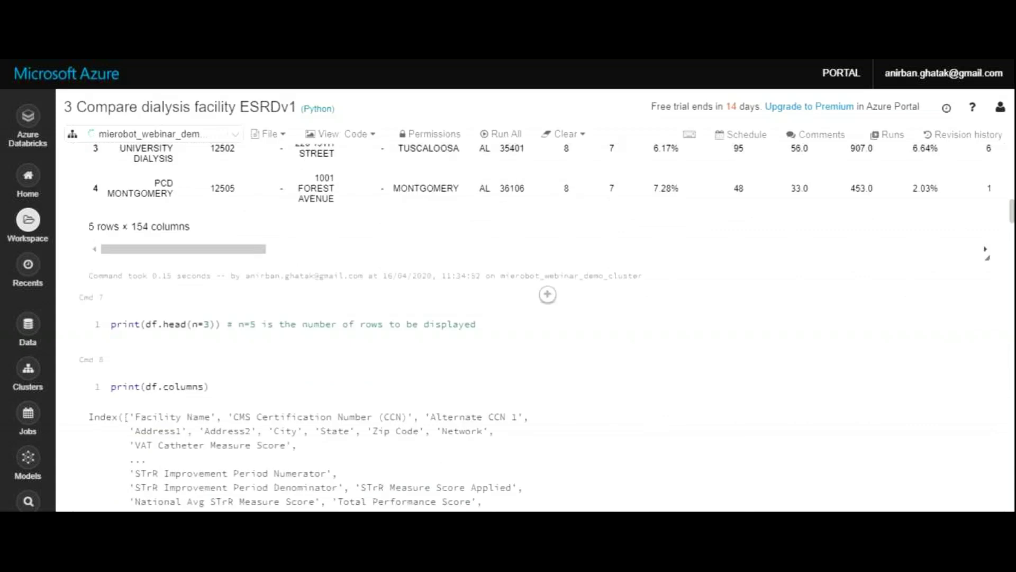
pyautogui.scroll(-5, 547, 294)
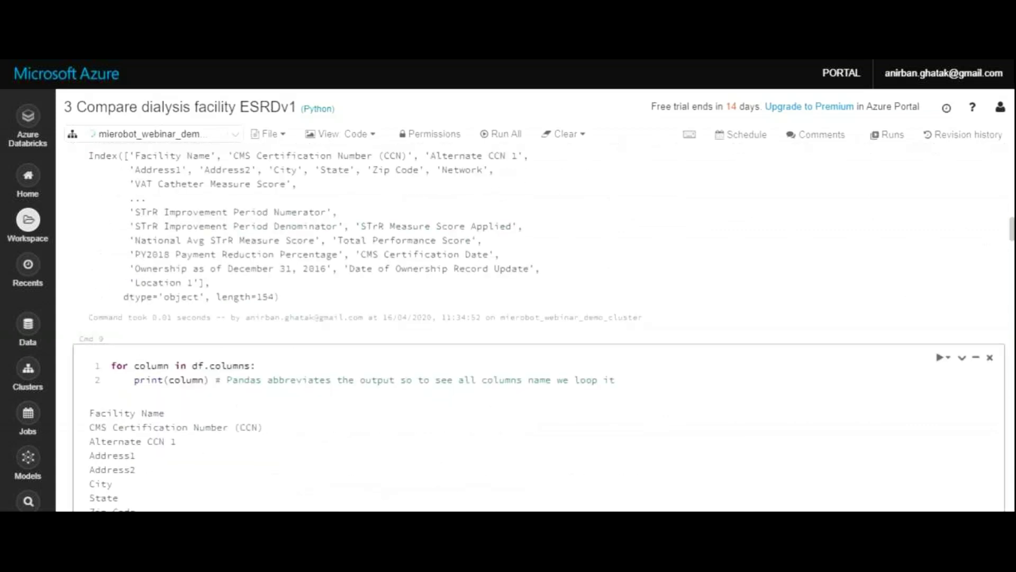
pyautogui.scroll(-3, 535, 328)
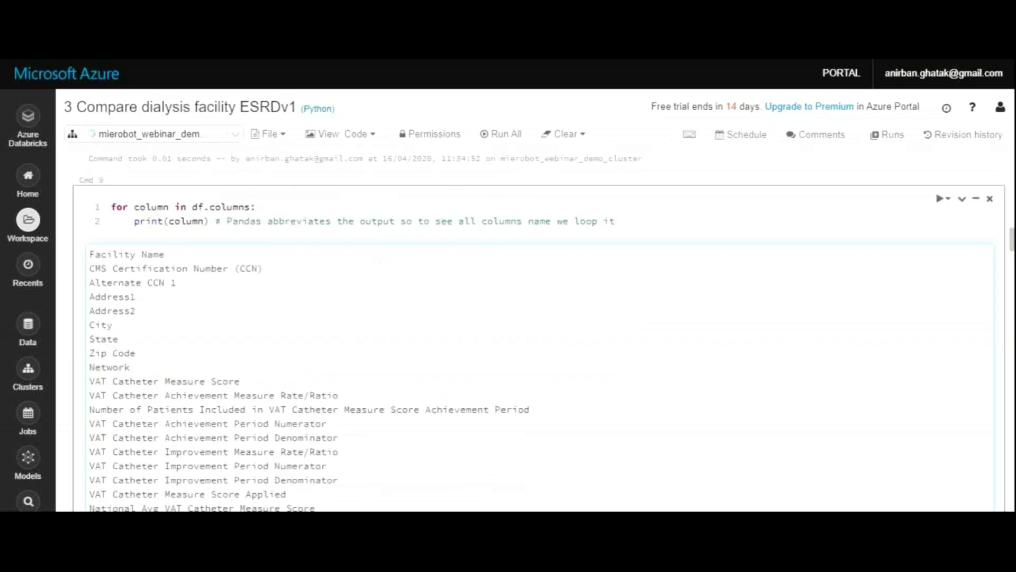